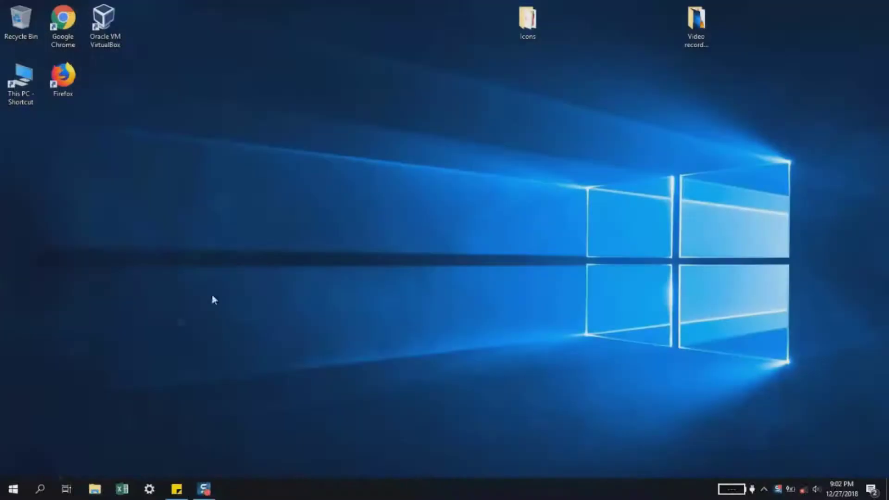
Search Windows for "crea", open Create and format hard disk partitions, and enlarge the Disk Management window.
click(37, 493)
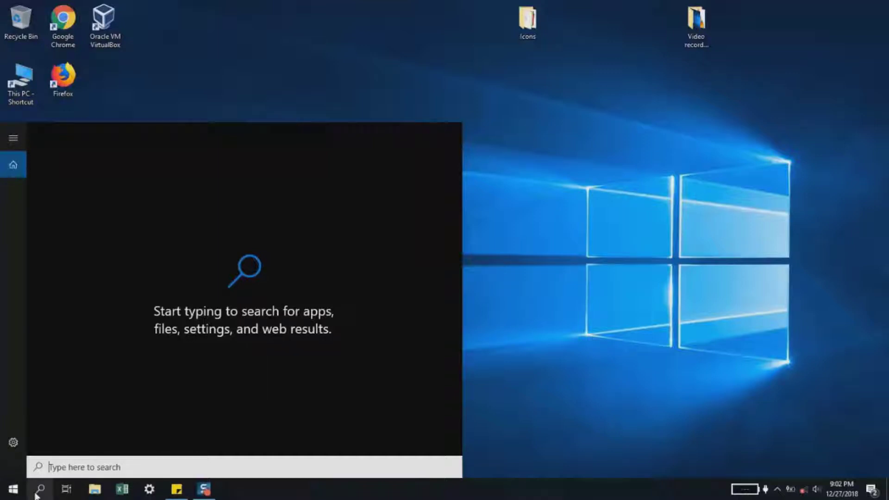
text(crea)
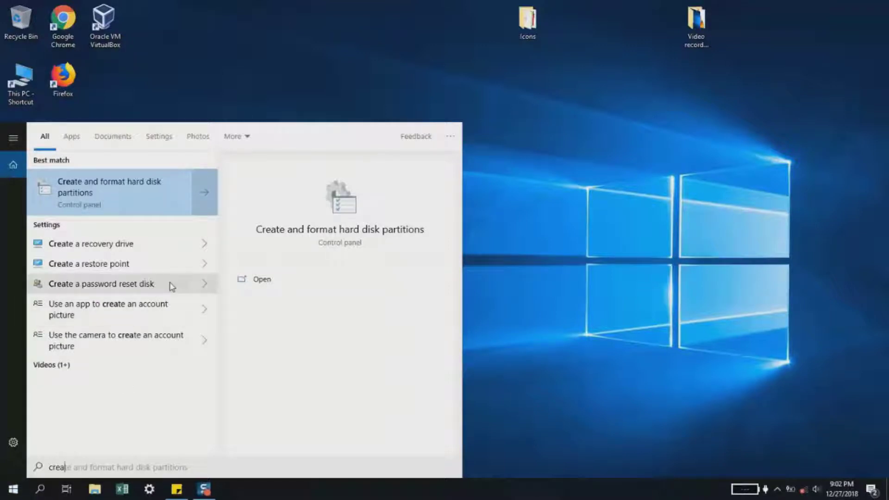
click(116, 191)
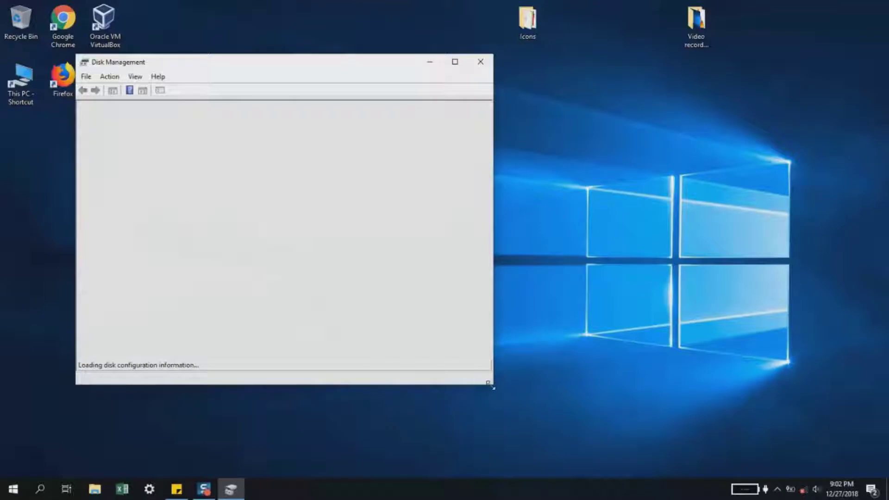
drag(492, 384, 624, 411)
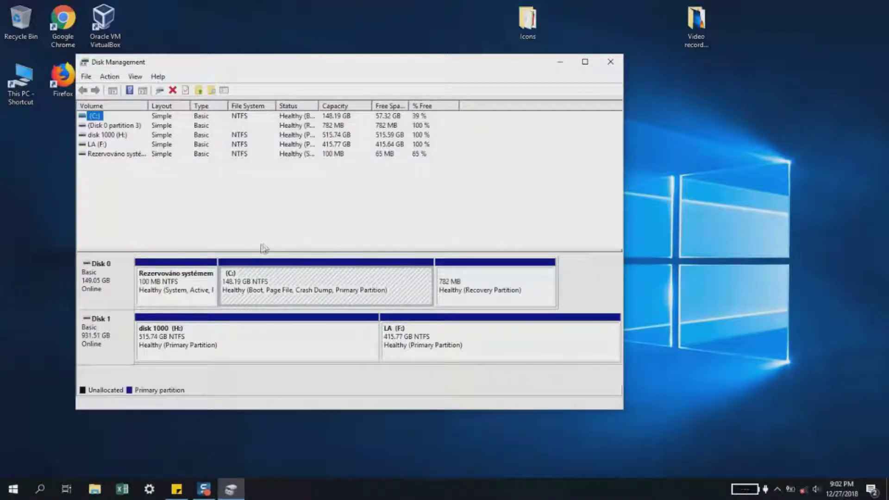
Examine the two partitions on Disk 1, disk 1000 (H:) and LA (F:), with their capacity and free space.
click(110, 329)
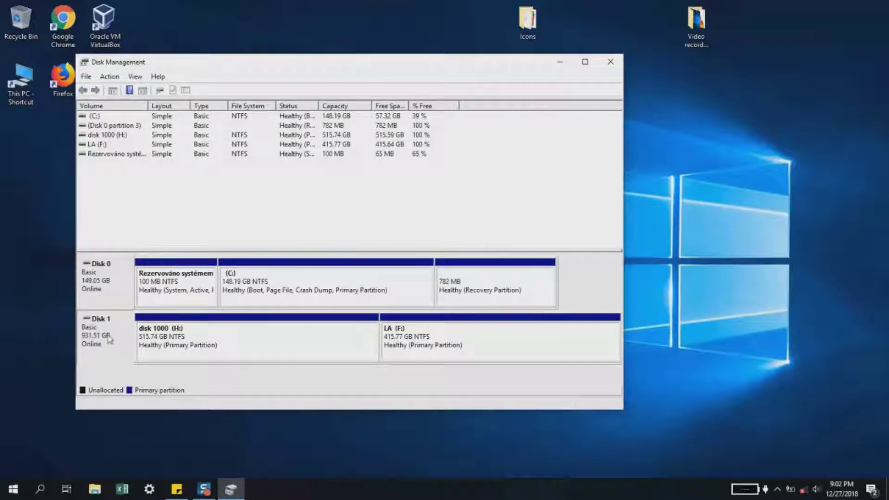
click(311, 347)
click(445, 342)
click(343, 341)
click(439, 337)
click(342, 342)
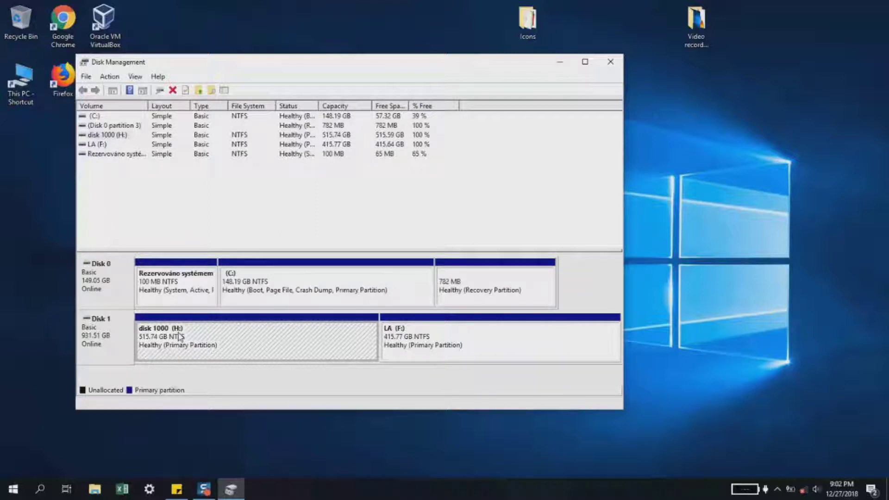
click(123, 138)
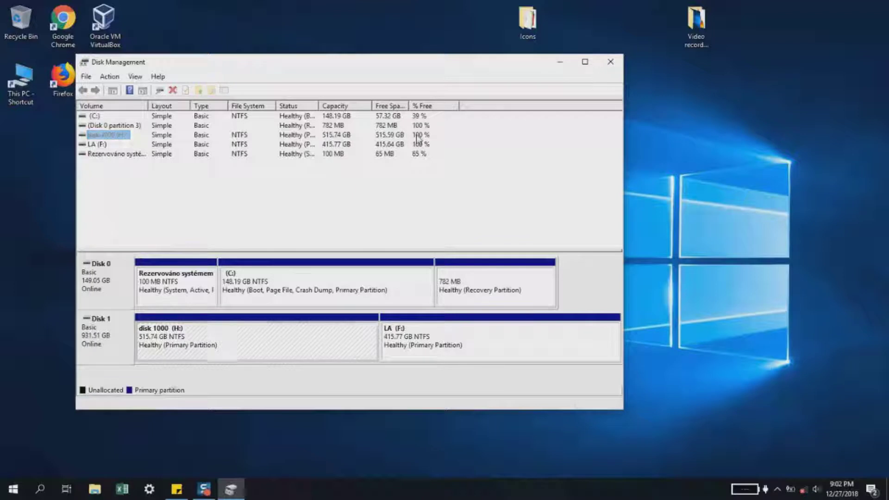
click(98, 145)
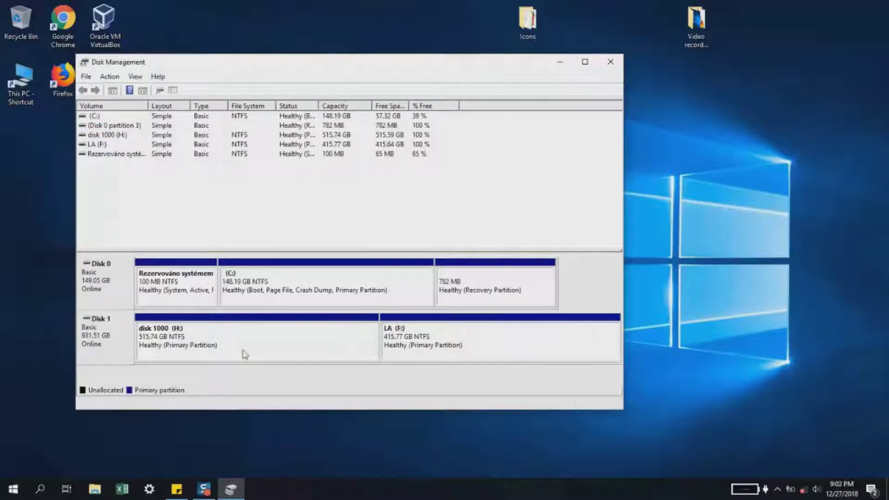
Delete the LA (F:) volume from Disk 1 and accept erasing its data.
right_click(419, 333)
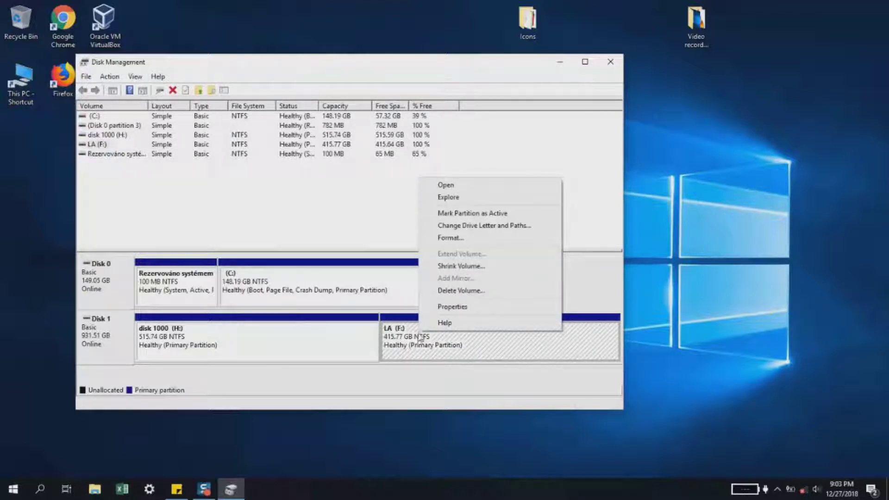
click(454, 291)
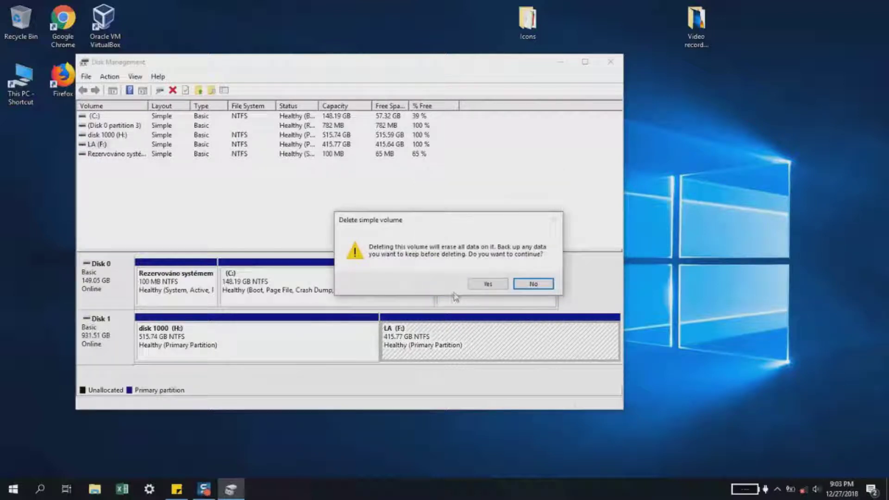
click(489, 284)
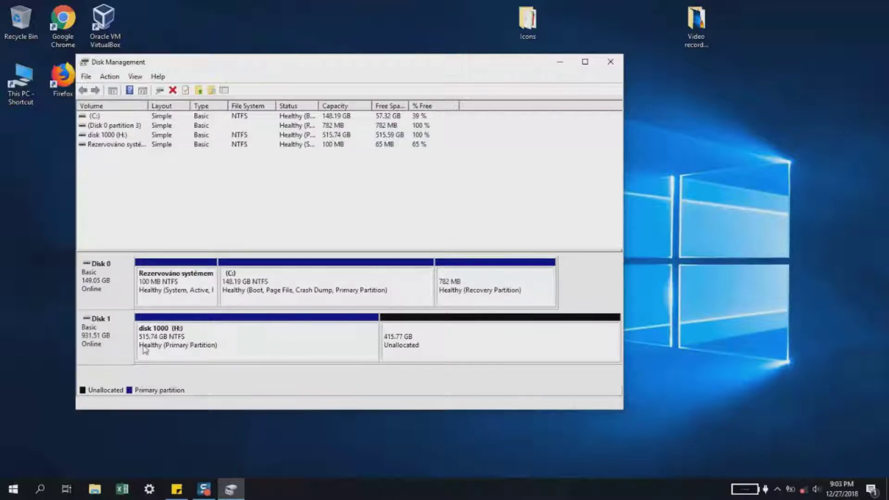
Delete the disk 1000 (H:) volume from Disk 1 and accept erasing its data.
right_click(176, 344)
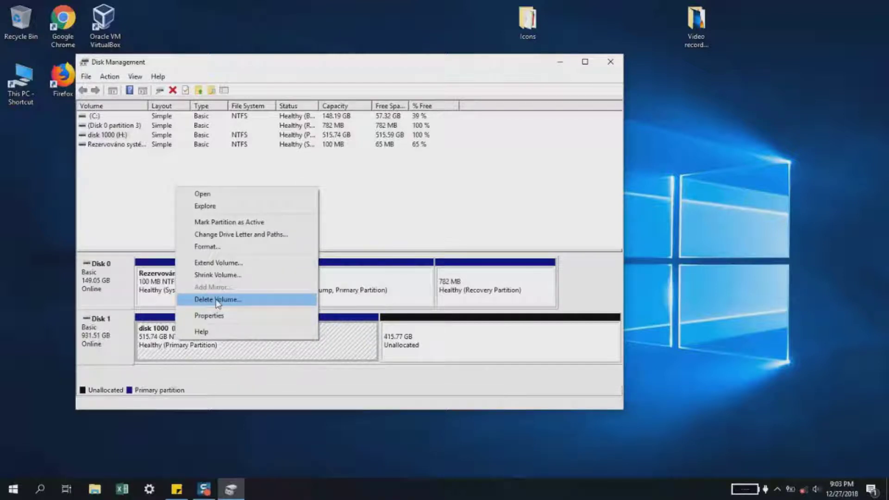
click(215, 301)
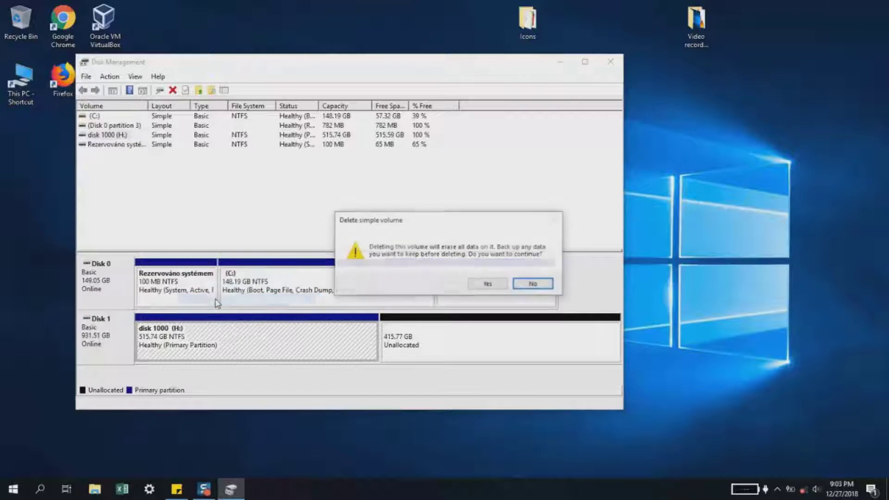
click(477, 281)
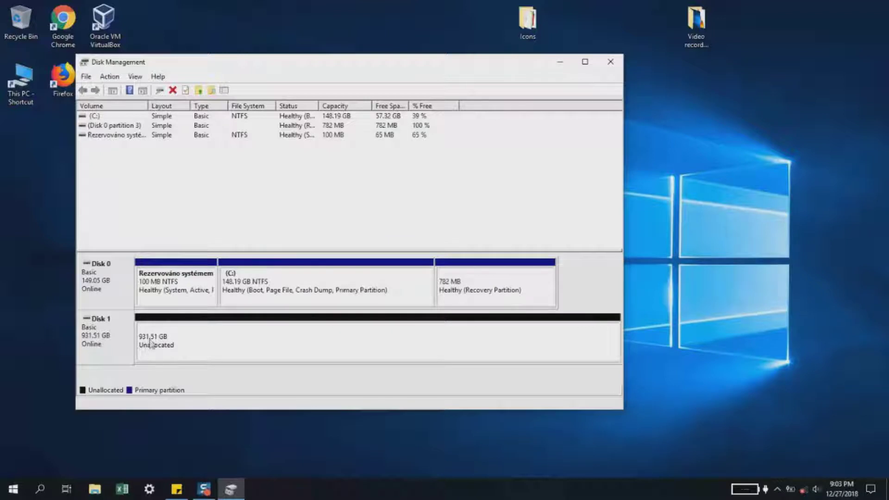
Start a new simple volume on Disk 1's unallocated space, using the maximum size of 953867 MB.
click(173, 333)
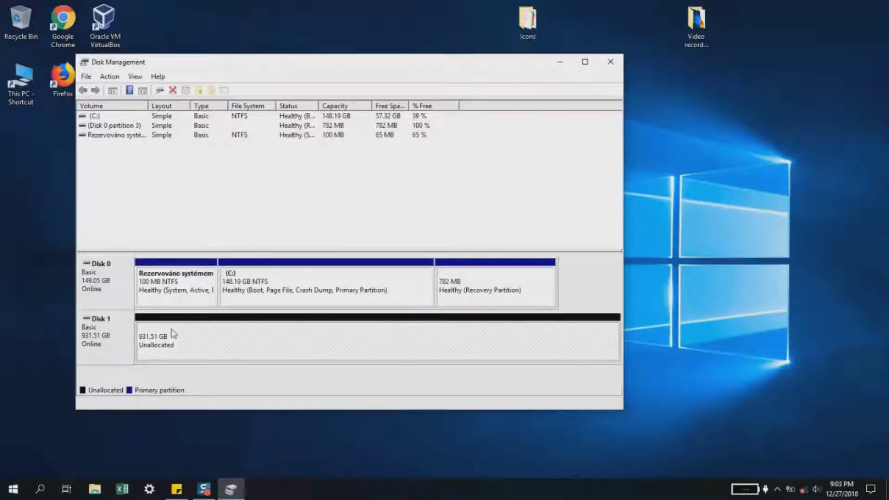
right_click(172, 330)
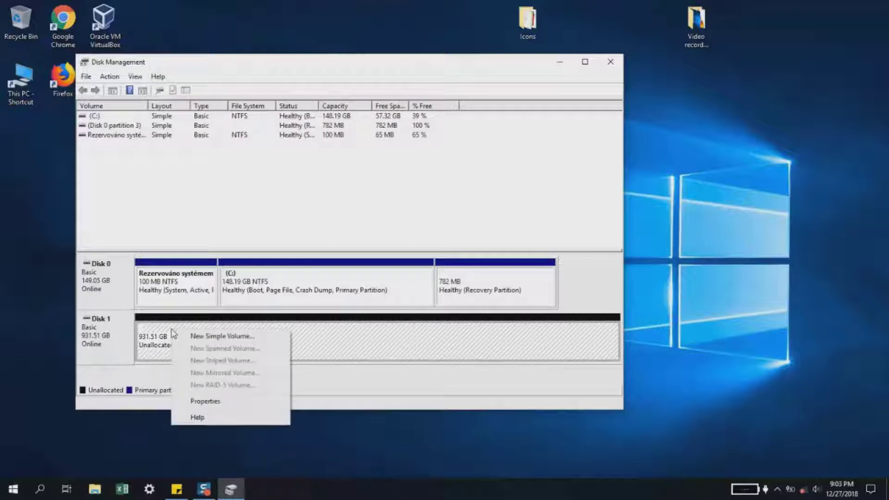
click(203, 336)
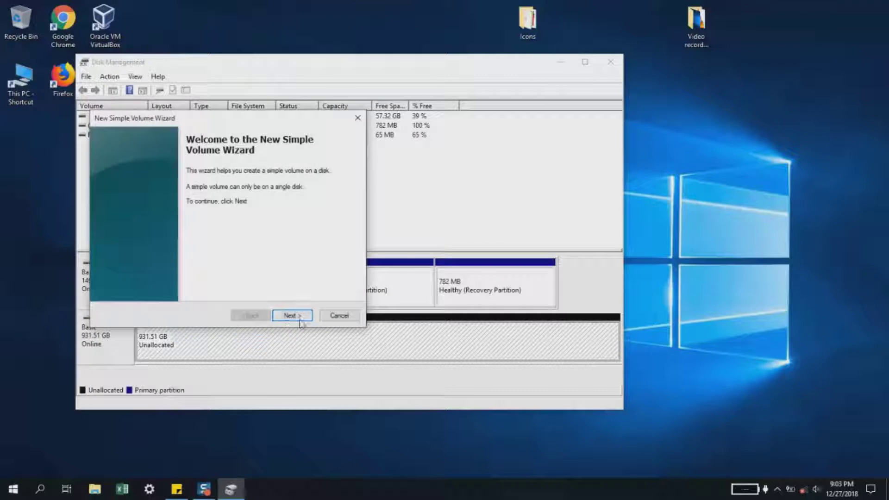
click(298, 319)
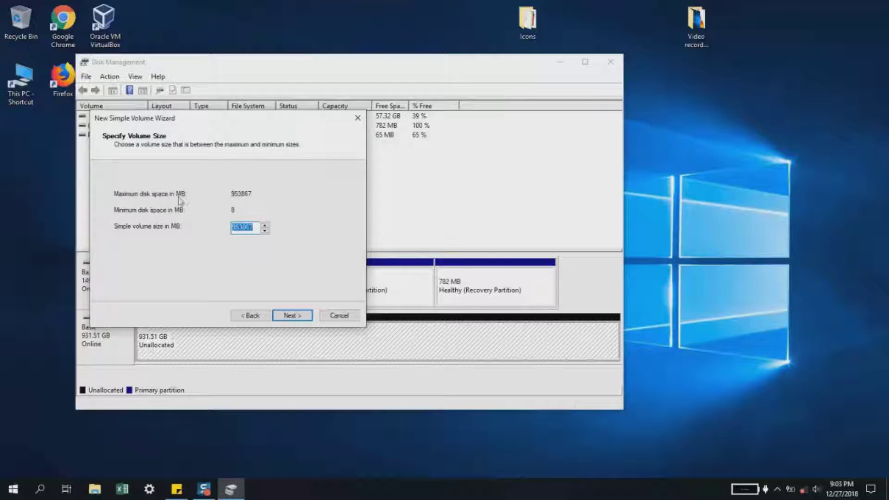
click(291, 318)
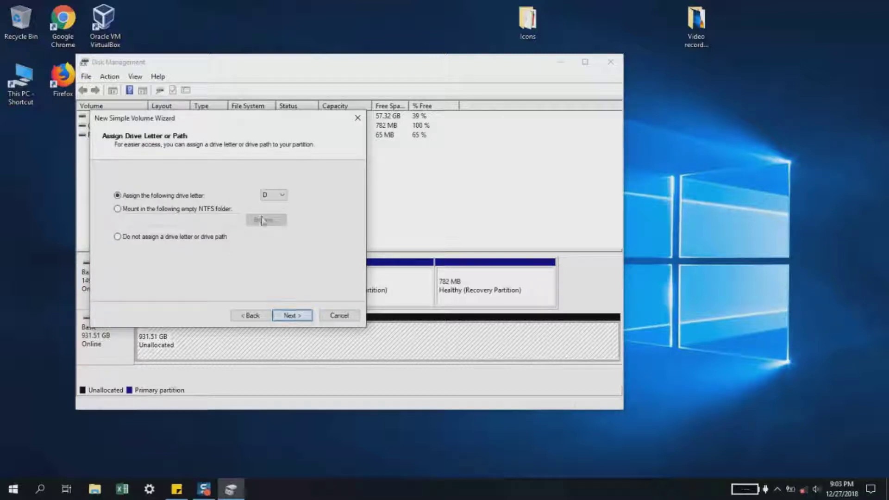
Assign drive letter B to the new simple volume and proceed to its format settings.
click(280, 195)
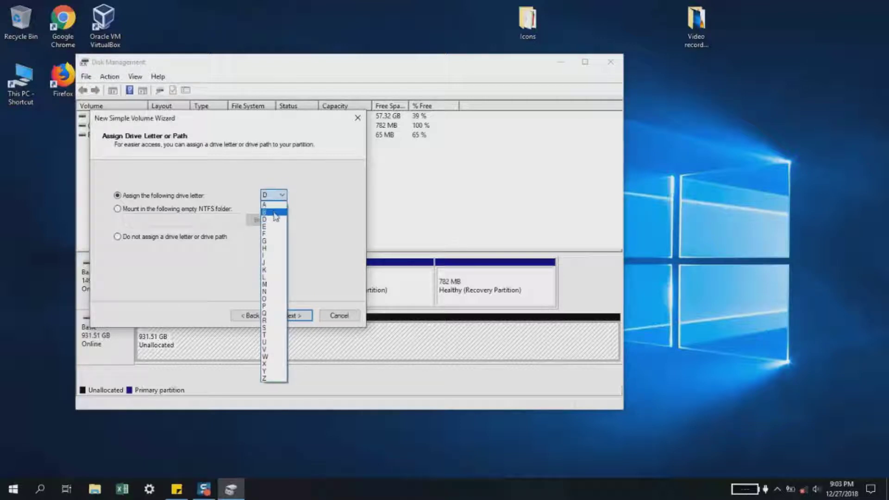
click(276, 212)
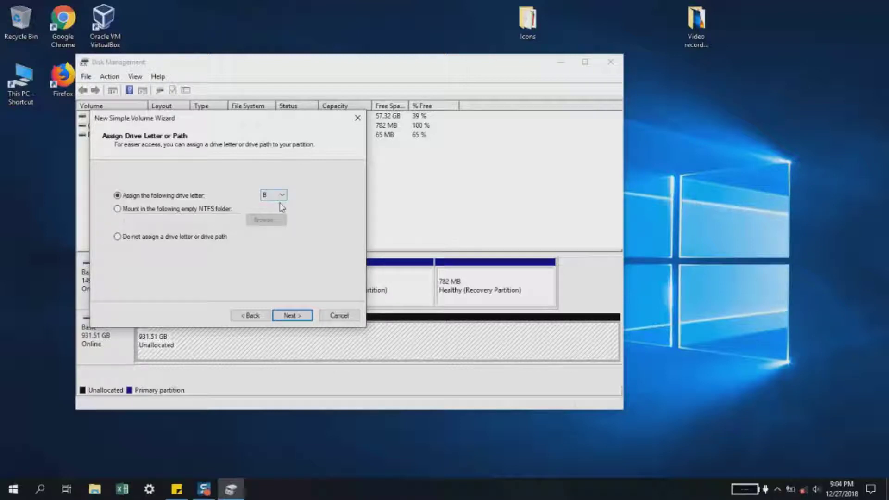
click(305, 322)
click(293, 317)
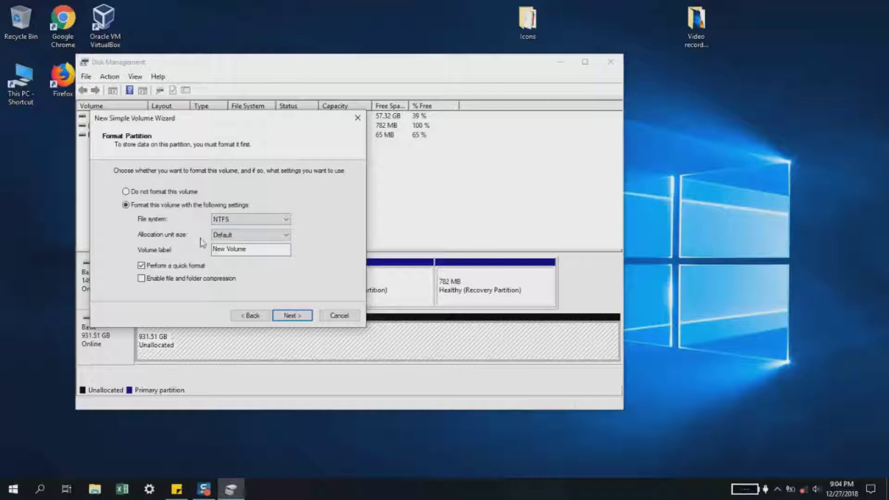
Create the volume with a quick NTFS format, default allocation unit size and the label New Volume.
click(249, 251)
click(292, 316)
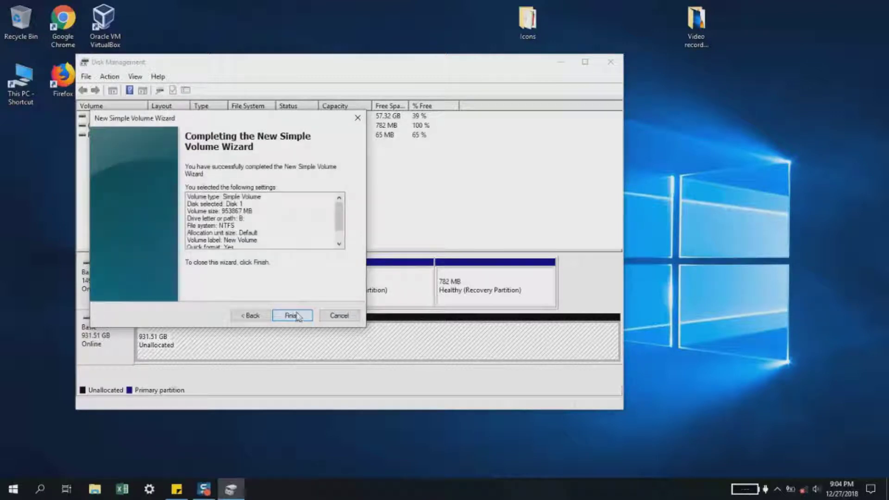
click(292, 315)
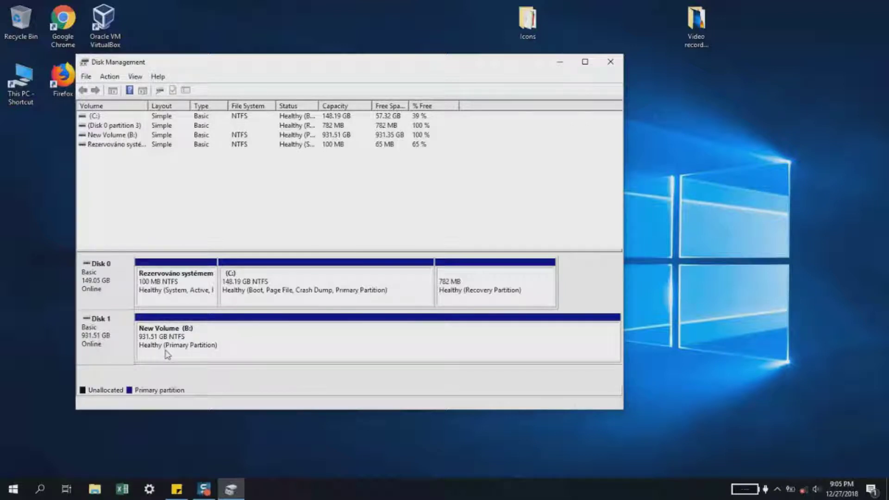
Check the new B: drive in This PC and examine the system-reserved and recovery partitions on Disk 0.
double_click(32, 77)
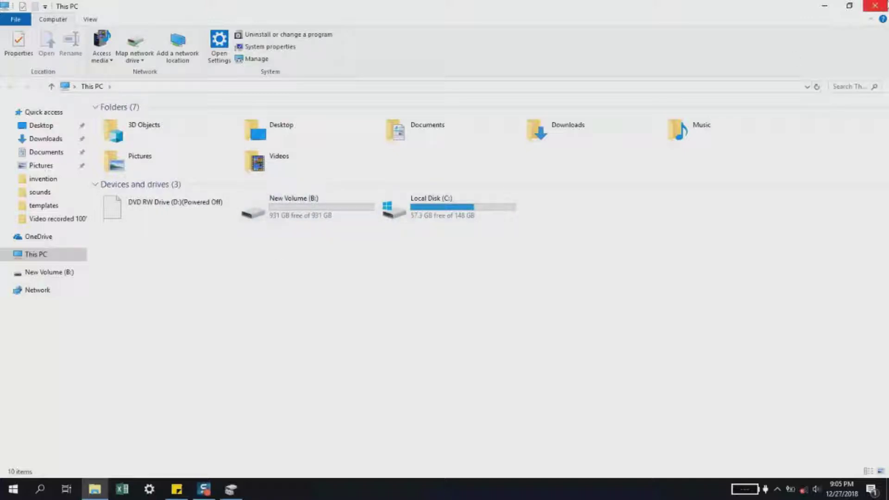
click(875, 6)
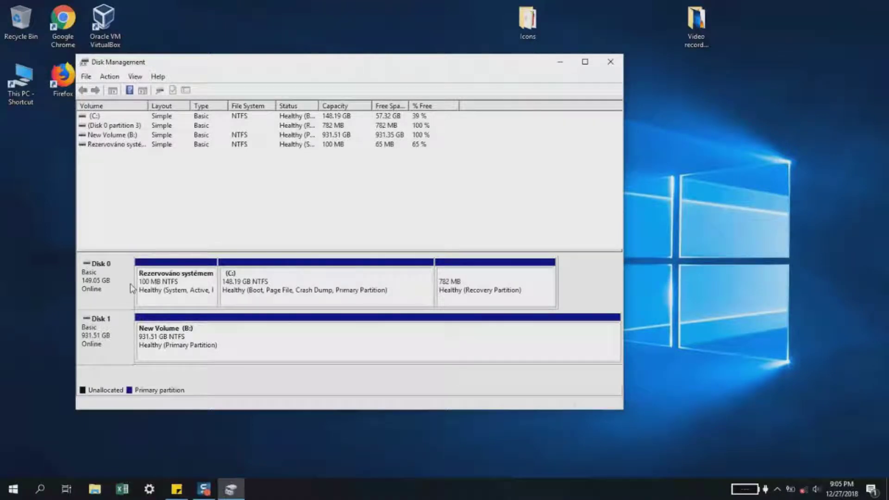
click(165, 288)
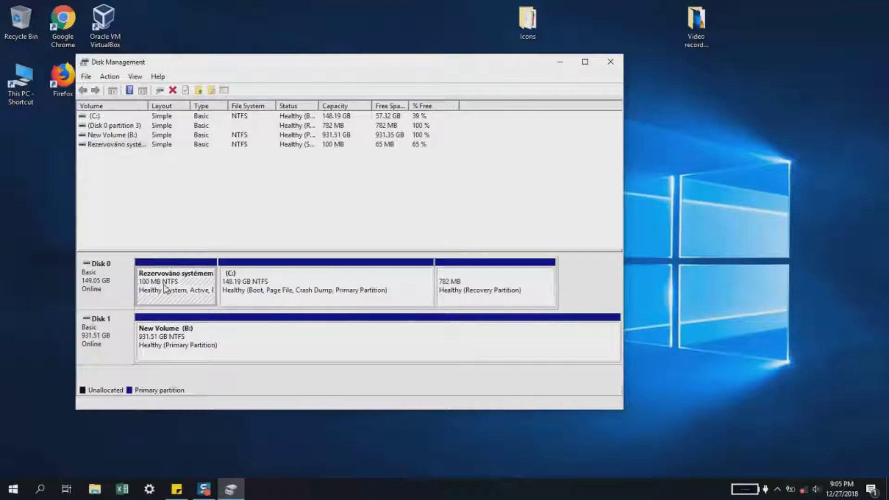
click(526, 297)
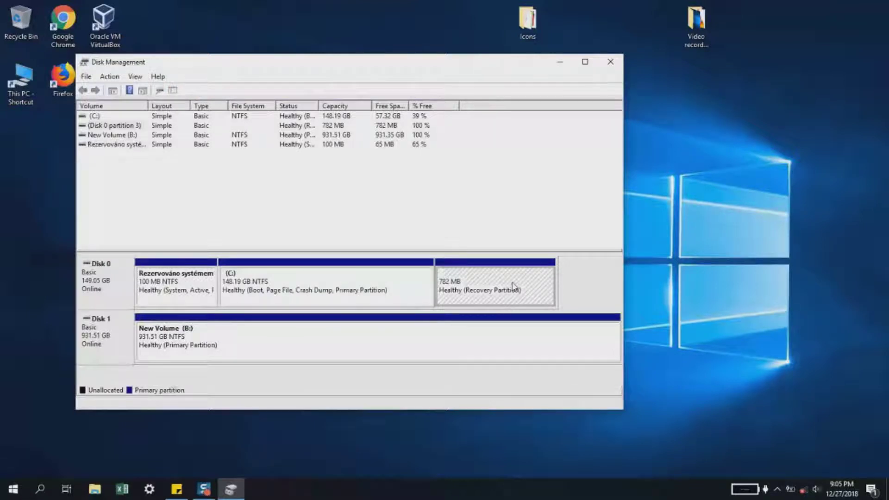